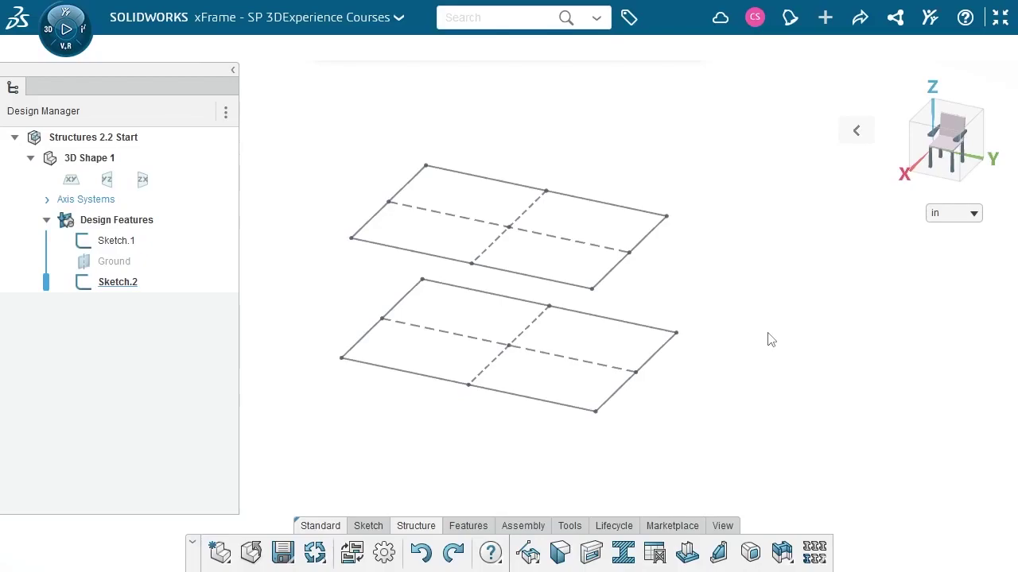
Start Structure System.1 with the Path Segment Member tool
{"action": "left_click", "coordinate": [529, 552]}
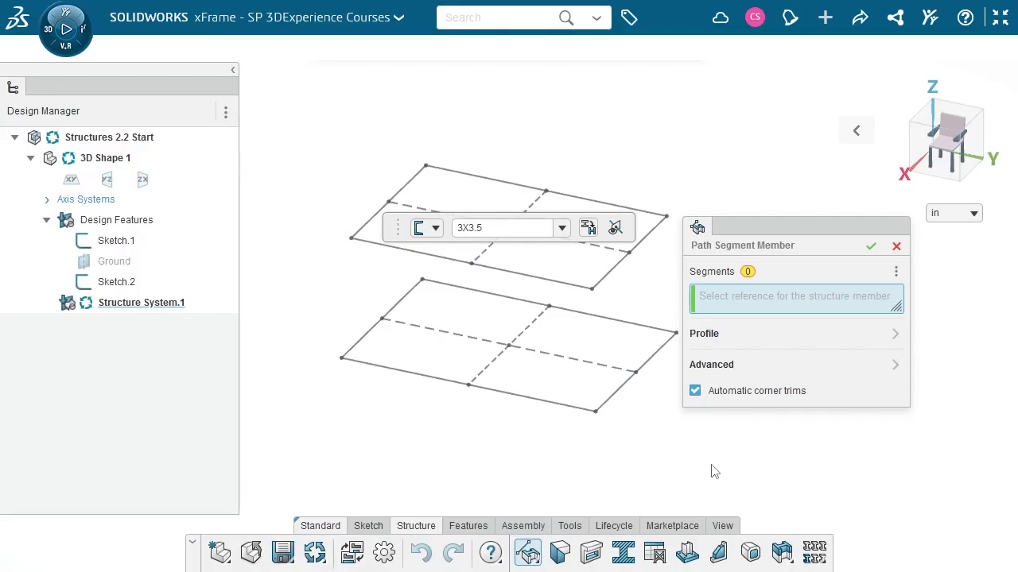
{"action": "left_click", "coordinate": [561, 229]}
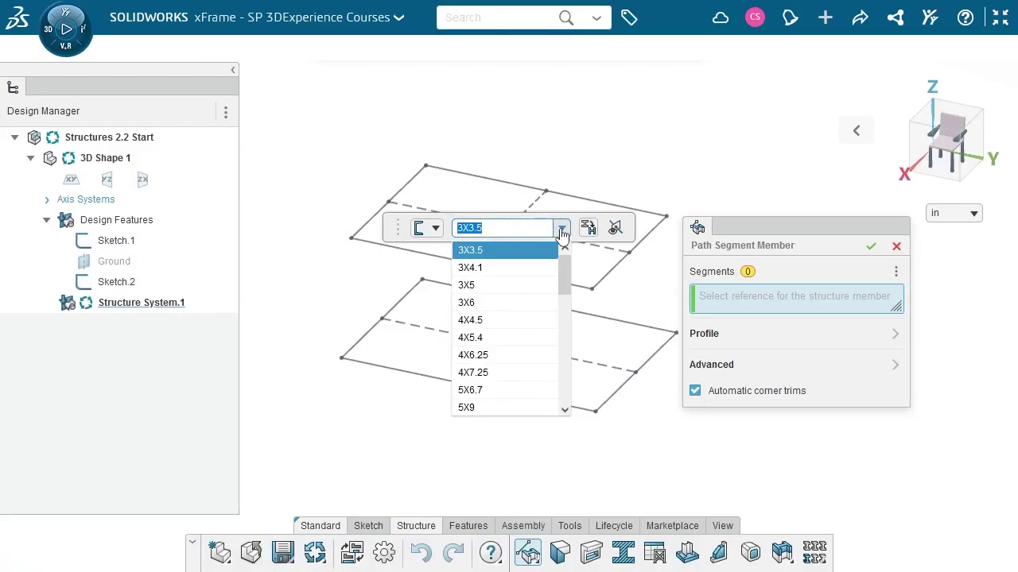
{"action": "left_click", "coordinate": [561, 229]}
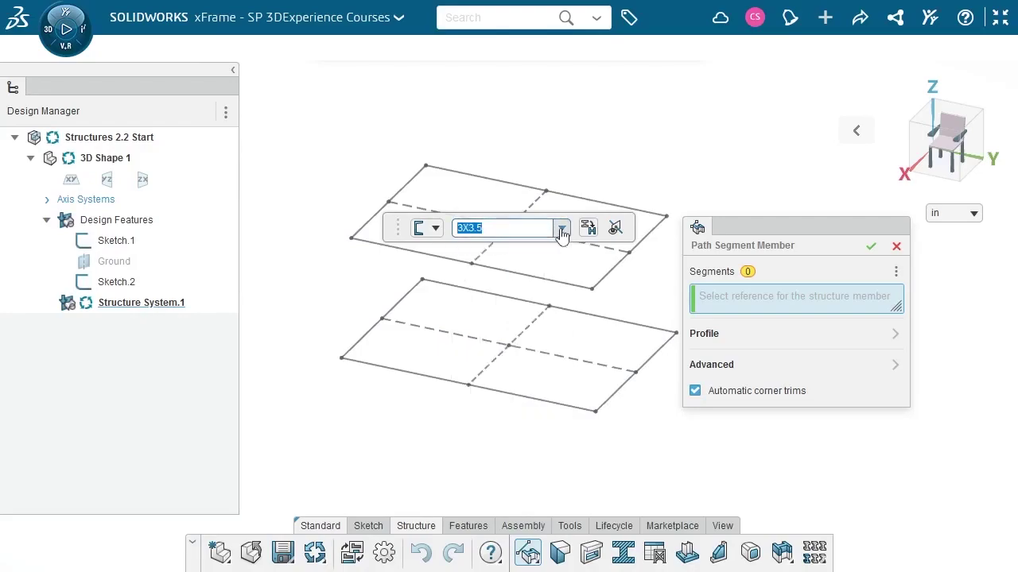
Set the member profile to DSA standard, Round HSS type, size 2.5X.125
{"action": "left_click", "coordinate": [709, 337]}
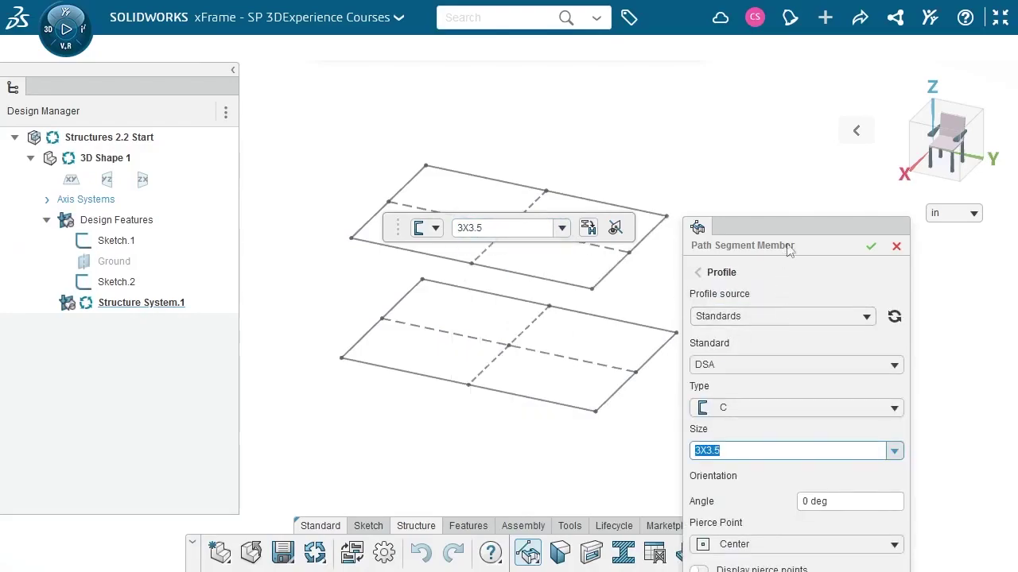
{"action": "left_click_drag", "start_coordinate": [787, 229], "coordinate": [756, 128]}
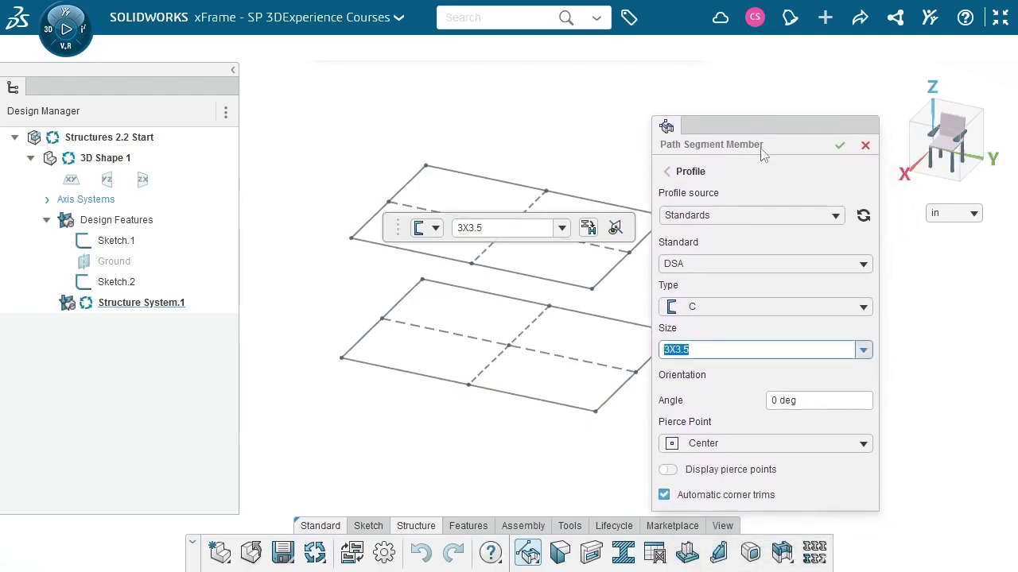
{"action": "left_click", "coordinate": [783, 267]}
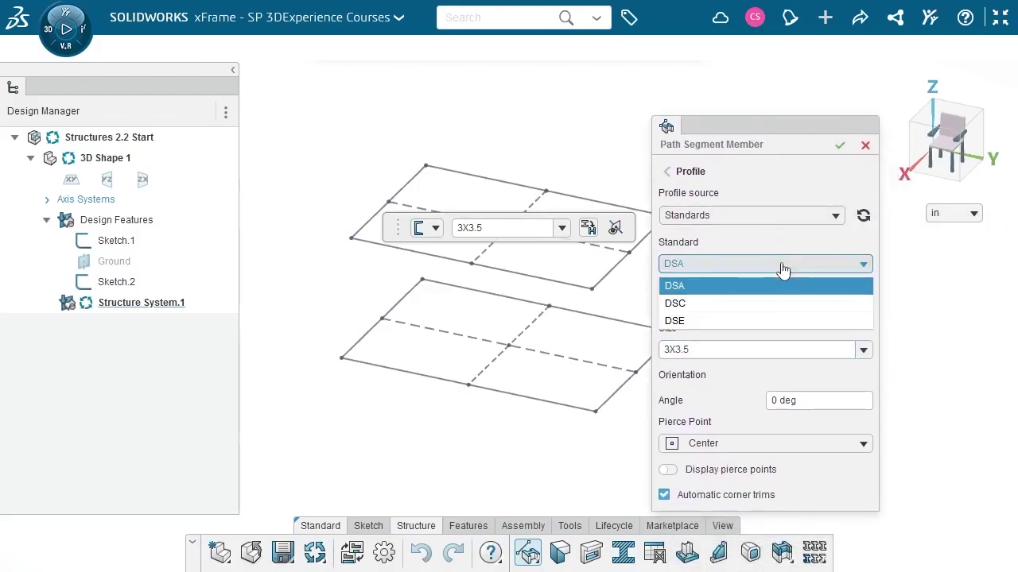
{"action": "left_click", "coordinate": [783, 266]}
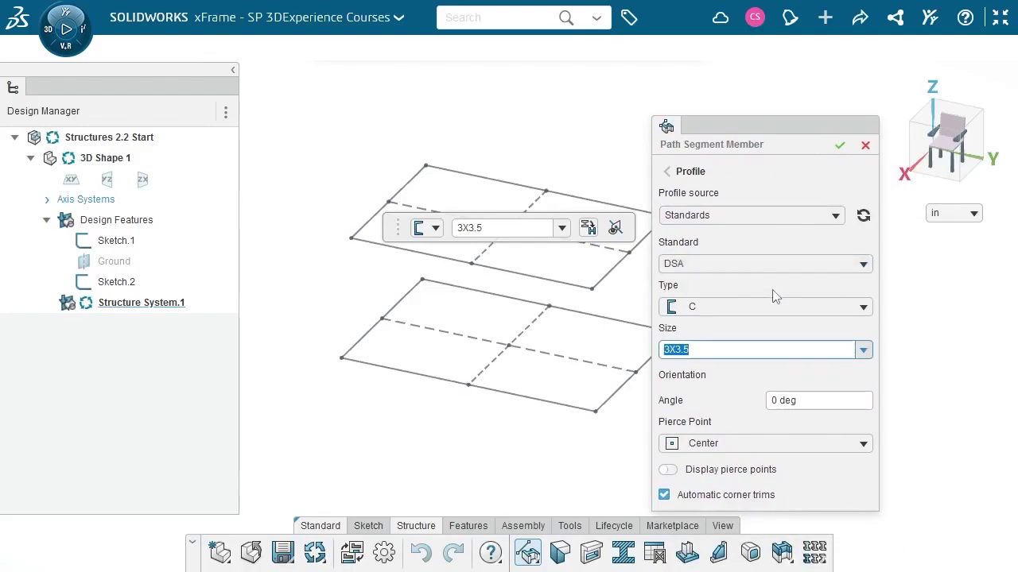
{"action": "left_click", "coordinate": [774, 310]}
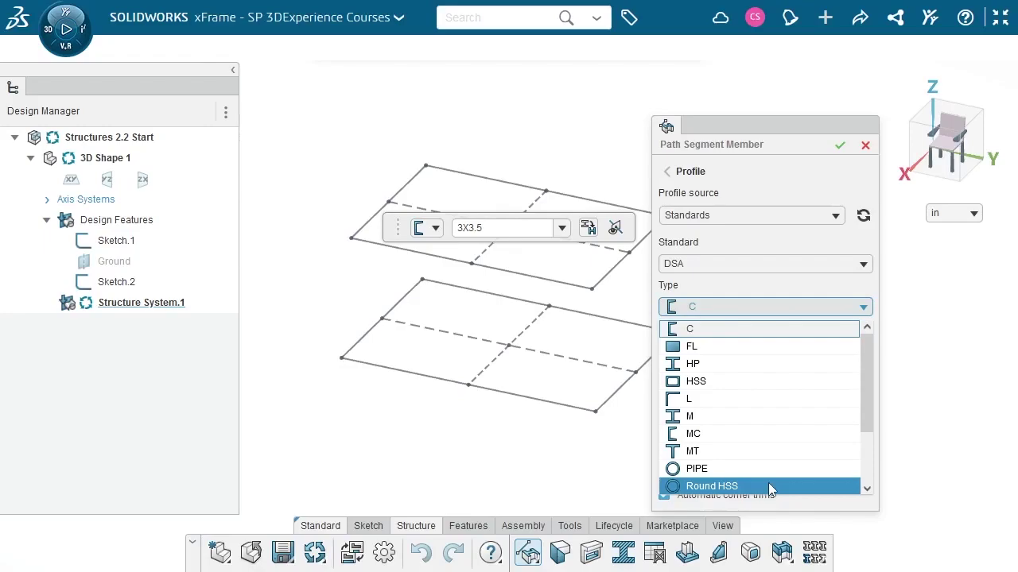
{"action": "left_click", "coordinate": [768, 486]}
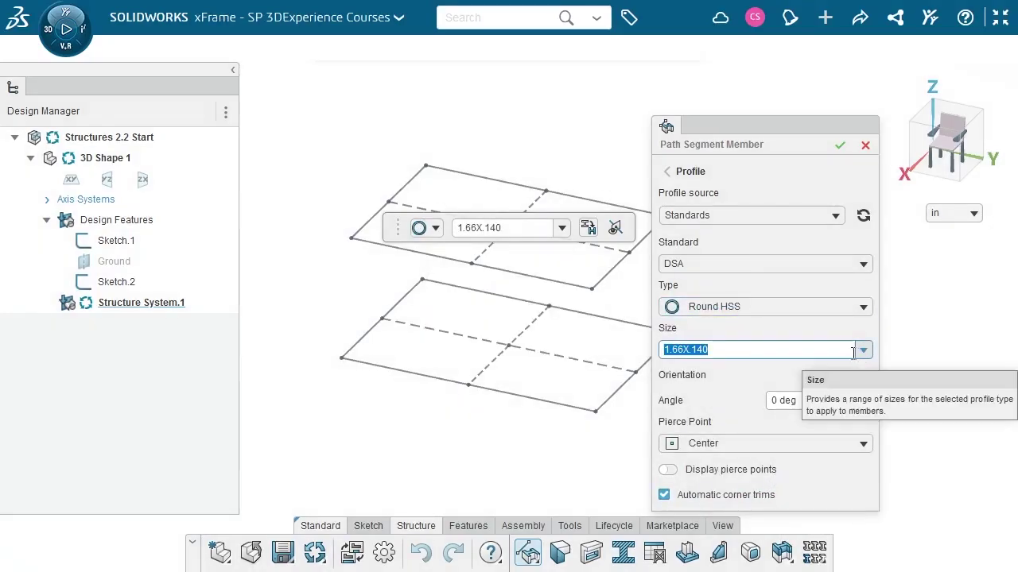
{"action": "left_click", "coordinate": [863, 350]}
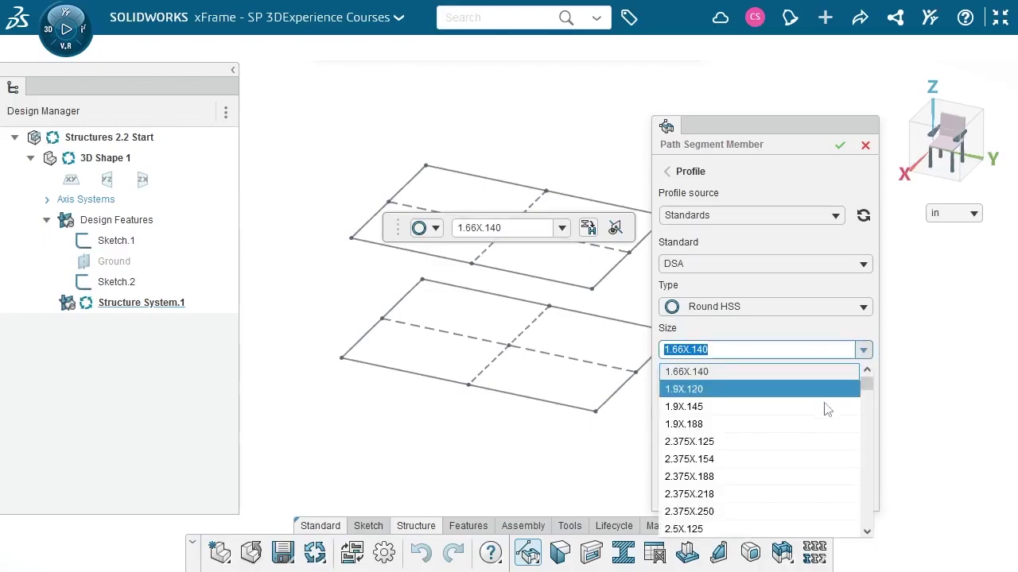
{"action": "left_click", "coordinate": [784, 530]}
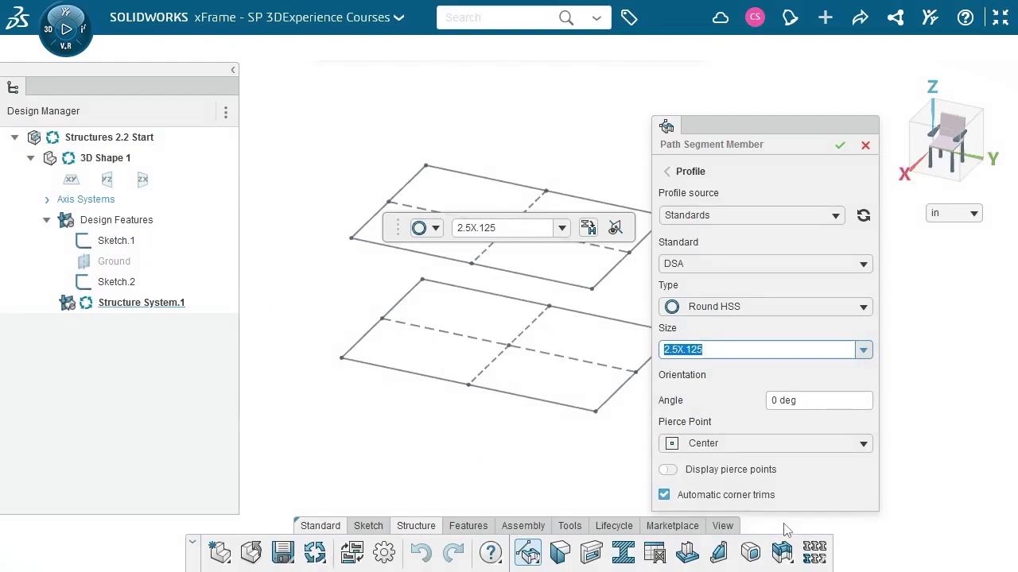
Add the upper rectangle's front, right, back and left edges as Member.1–Member.4
{"action": "left_click", "coordinate": [534, 278]}
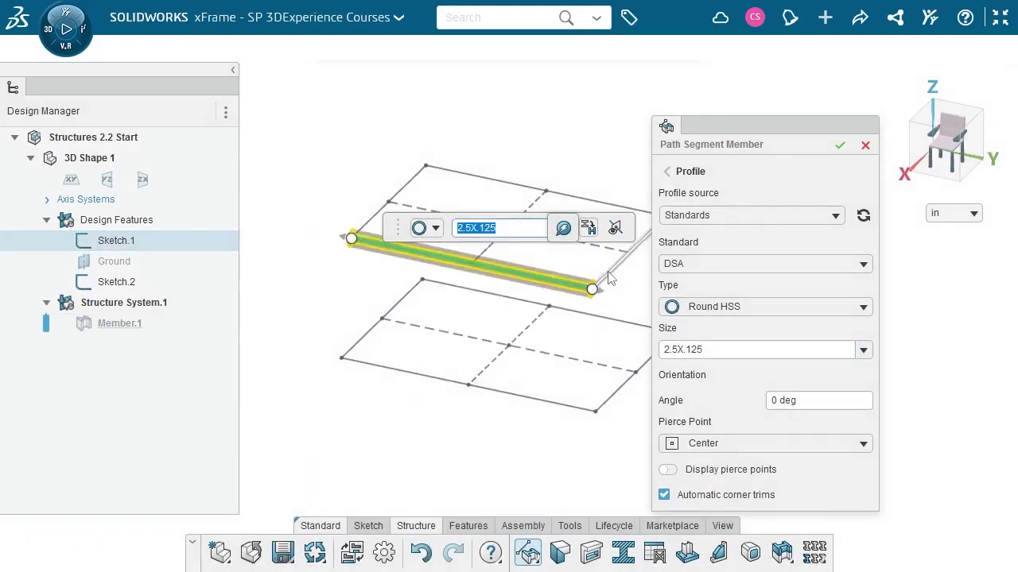
{"action": "left_click", "coordinate": [610, 274]}
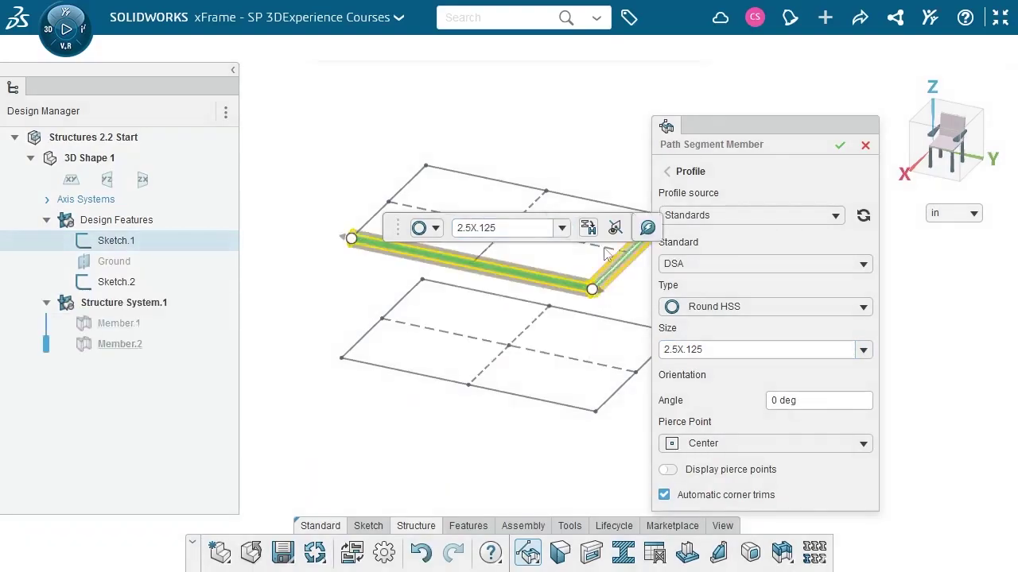
{"action": "left_click", "coordinate": [590, 207]}
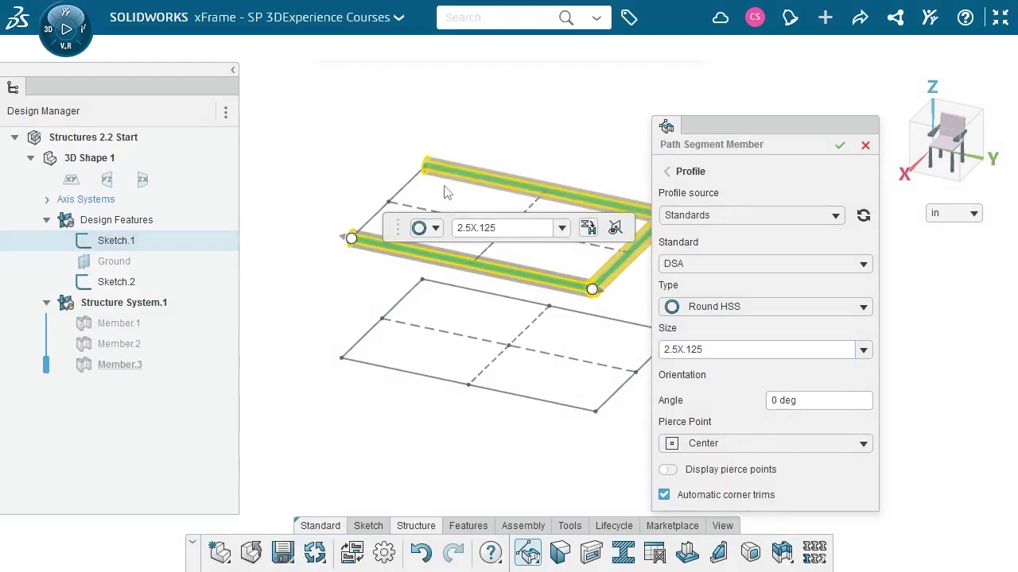
{"action": "left_click", "coordinate": [408, 188]}
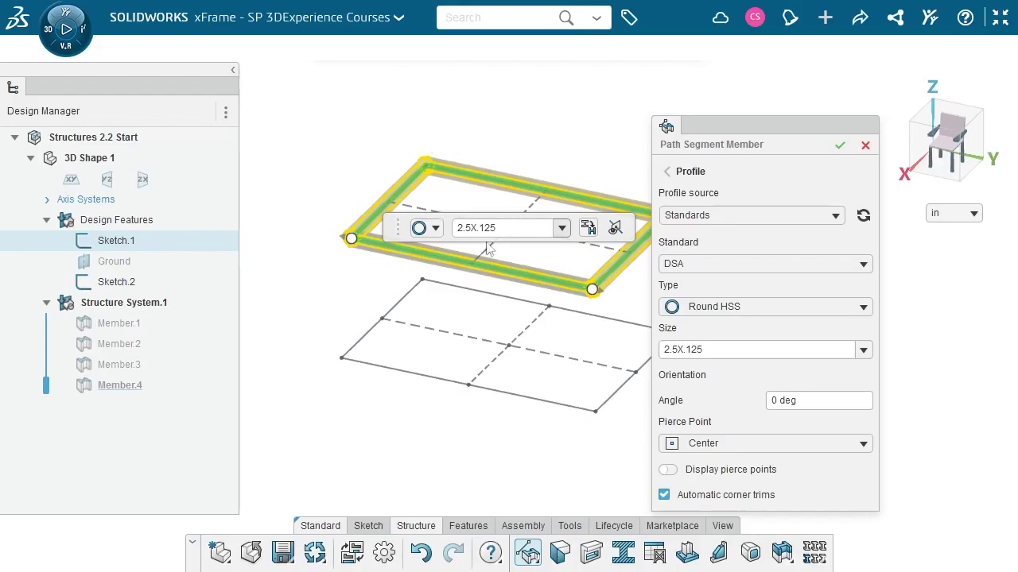
{"action": "left_click", "coordinate": [707, 445]}
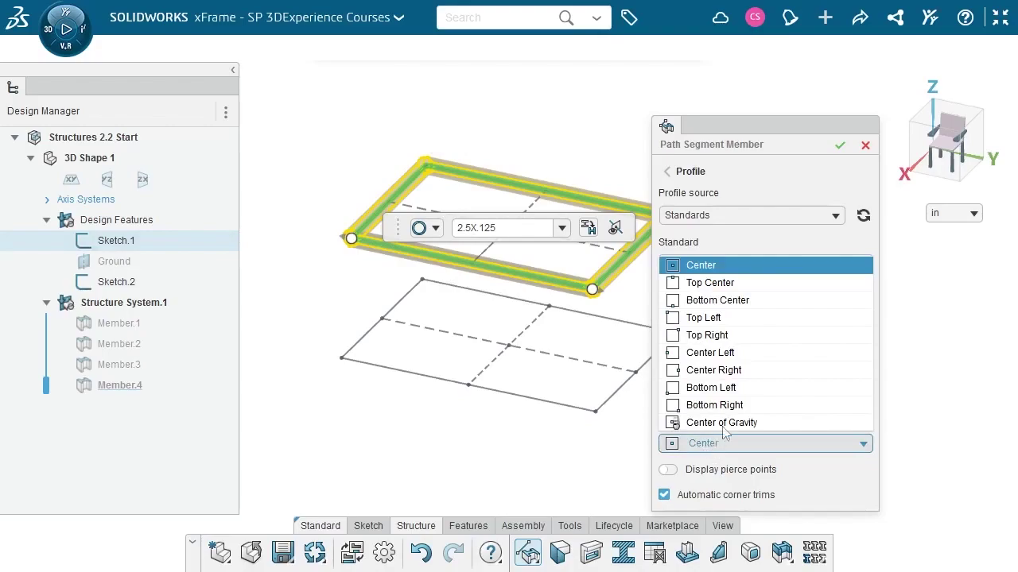
Set Pierce Point to Top Center and accept, creating the frame with corner trims
{"action": "left_click", "coordinate": [738, 286]}
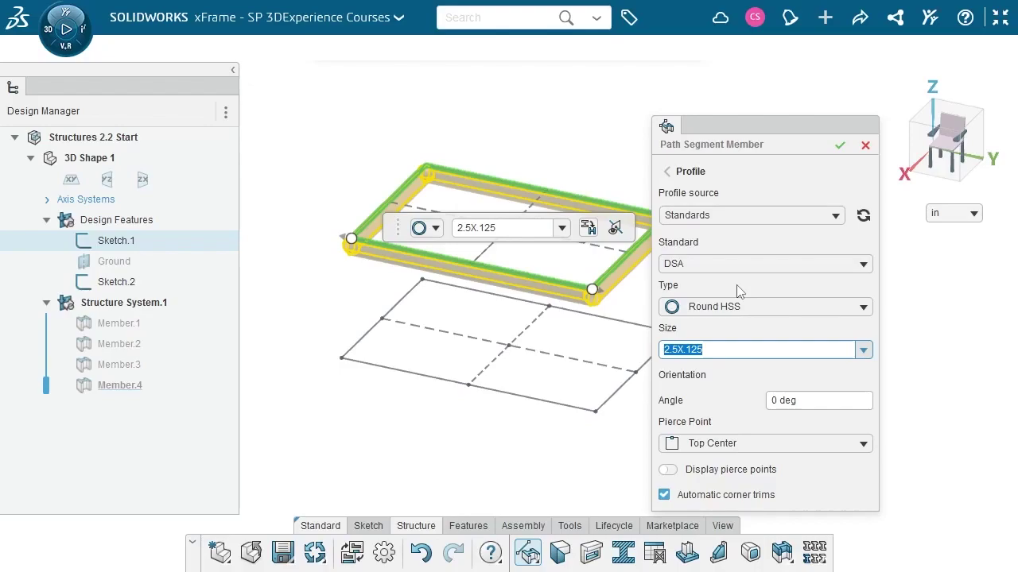
{"action": "left_click", "coordinate": [839, 147]}
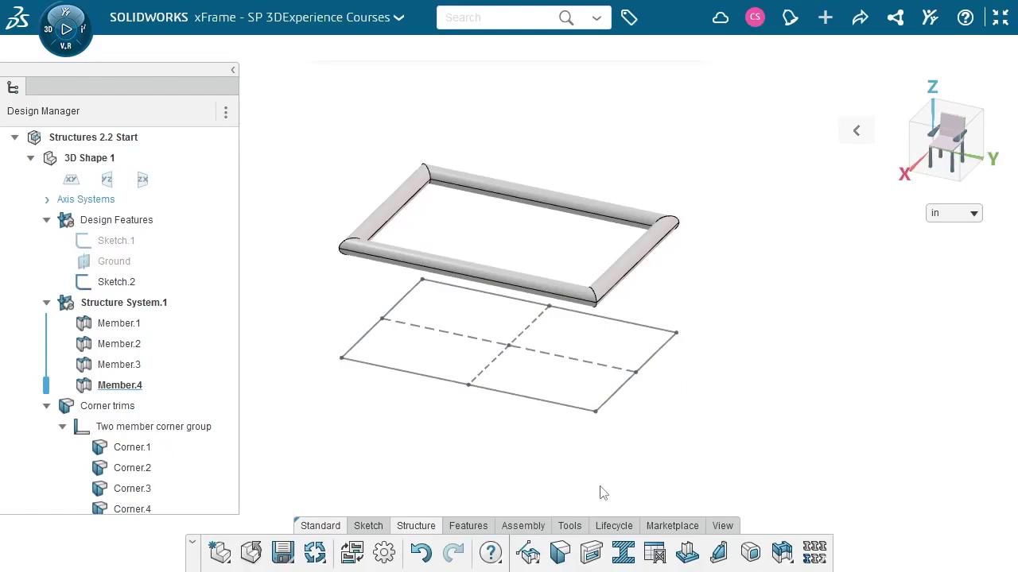
Start a Point Based Member set to Point to point and select Sketch.1
{"action": "left_click", "coordinate": [543, 563]}
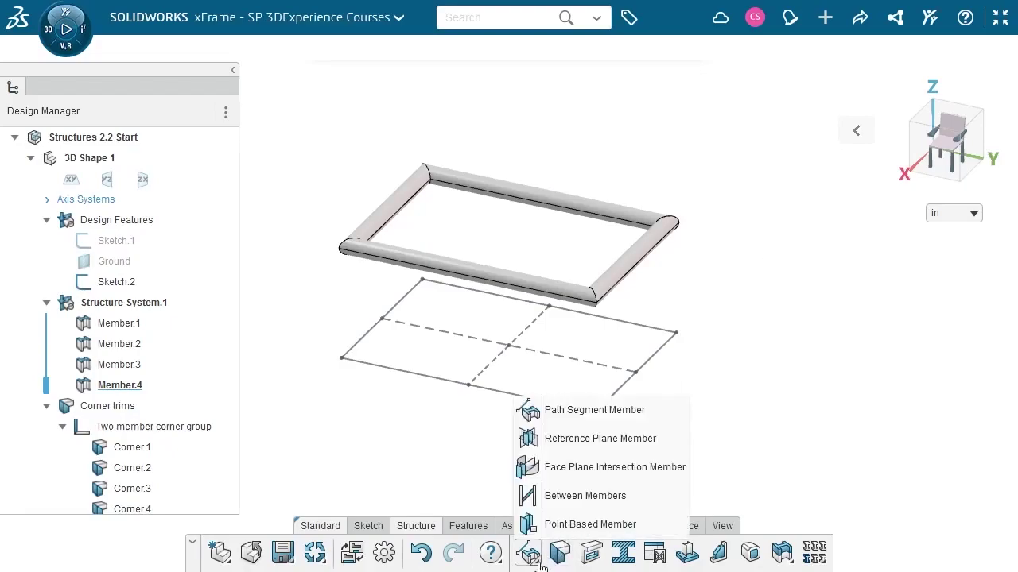
{"action": "left_click", "coordinate": [568, 525]}
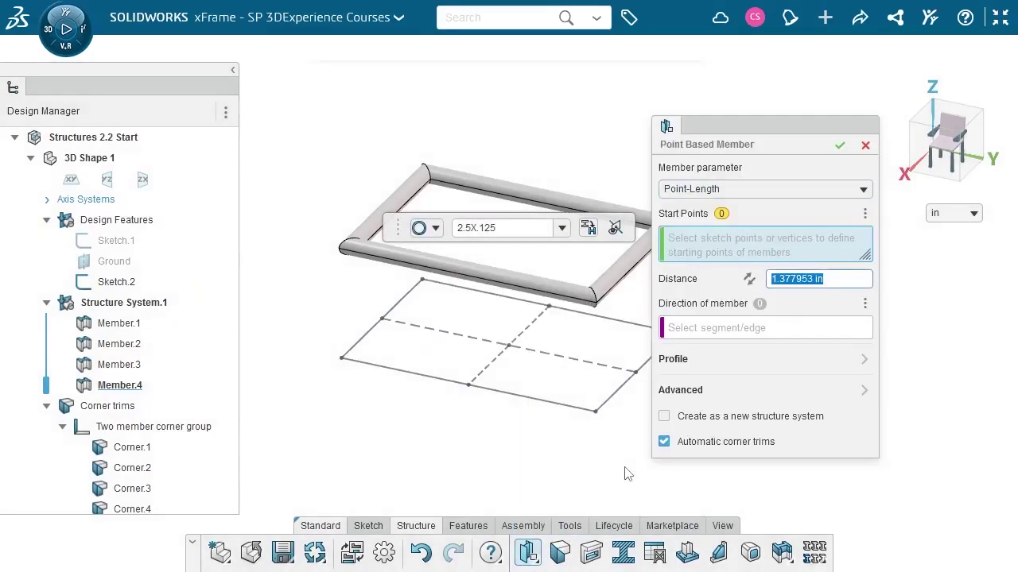
{"action": "left_click", "coordinate": [685, 197]}
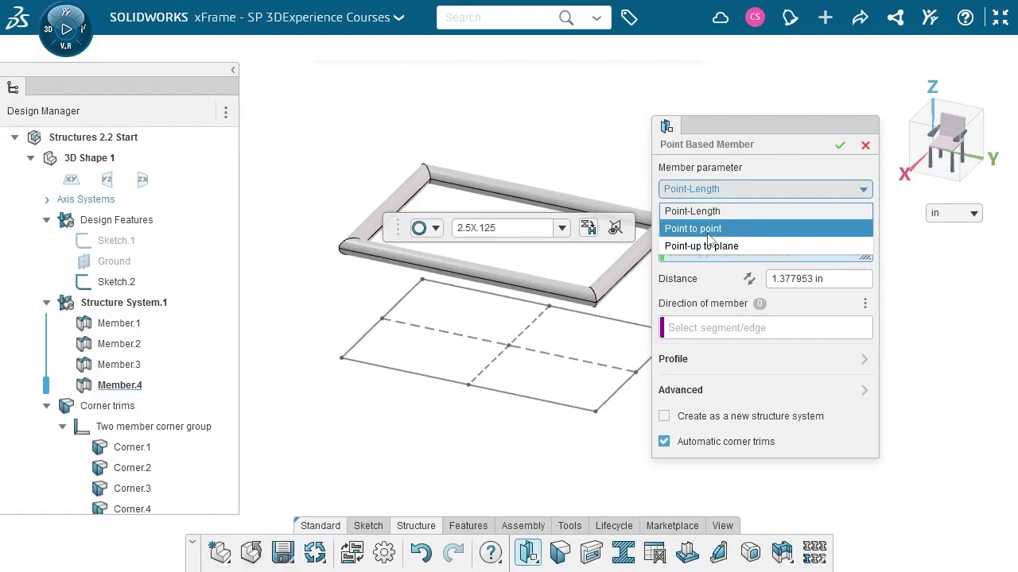
{"action": "left_click", "coordinate": [708, 229]}
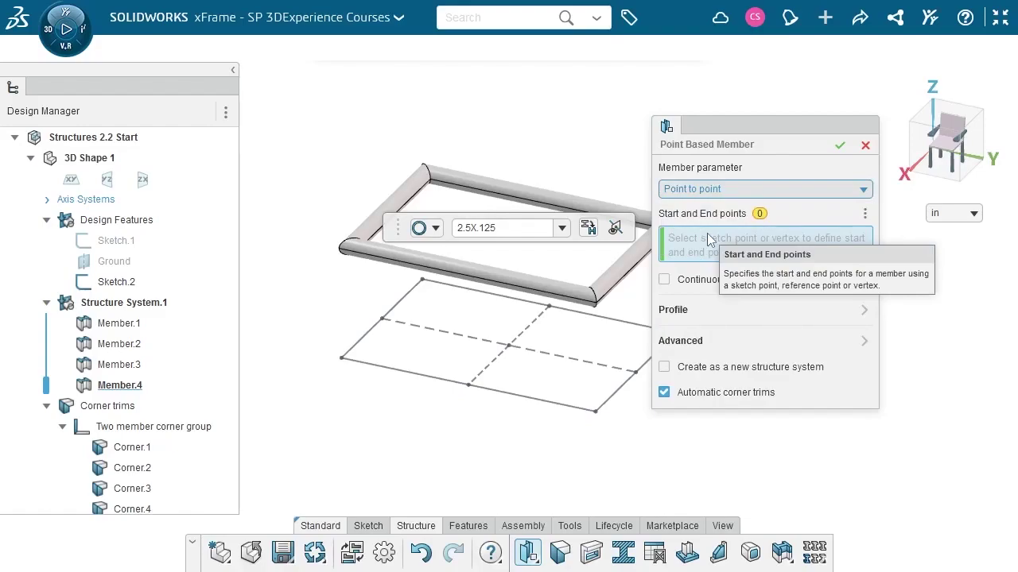
{"action": "left_click", "coordinate": [127, 246]}
Pair each of the four frame corners with its lower sketch point to define four legs
{"action": "left_click", "coordinate": [170, 200]}
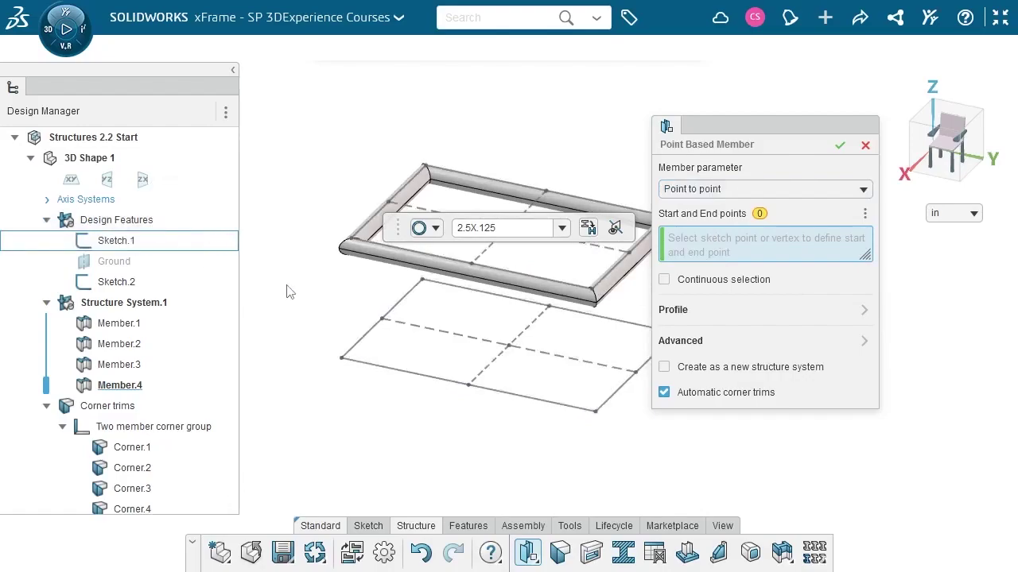
{"action": "left_click", "coordinate": [591, 290]}
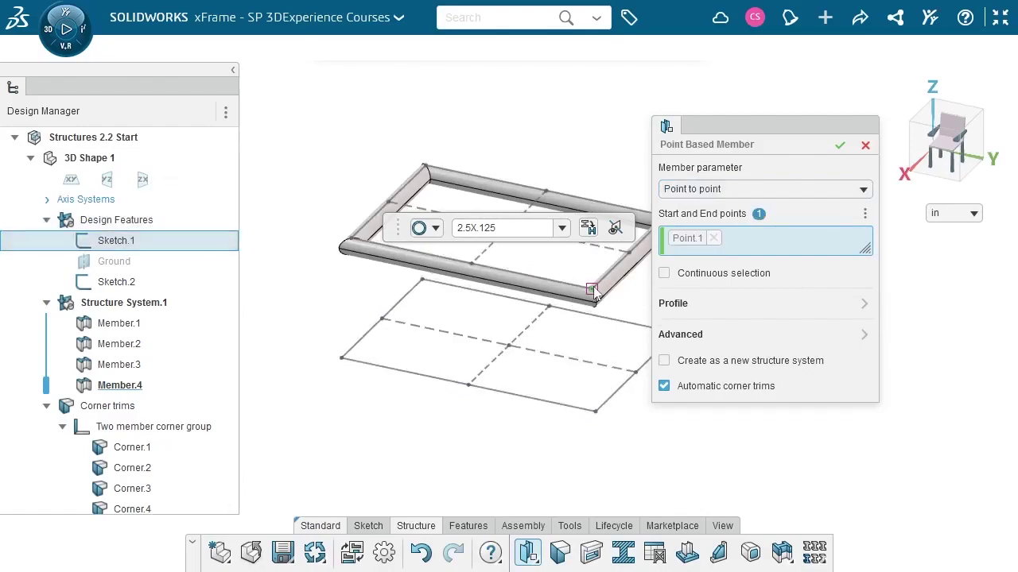
{"action": "left_click", "coordinate": [595, 412]}
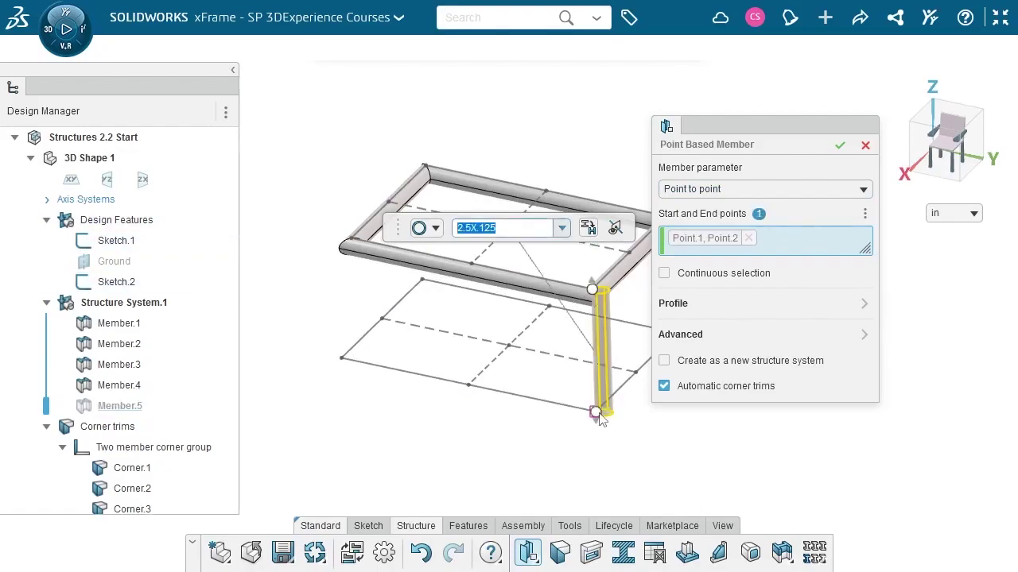
{"action": "left_click", "coordinate": [350, 242]}
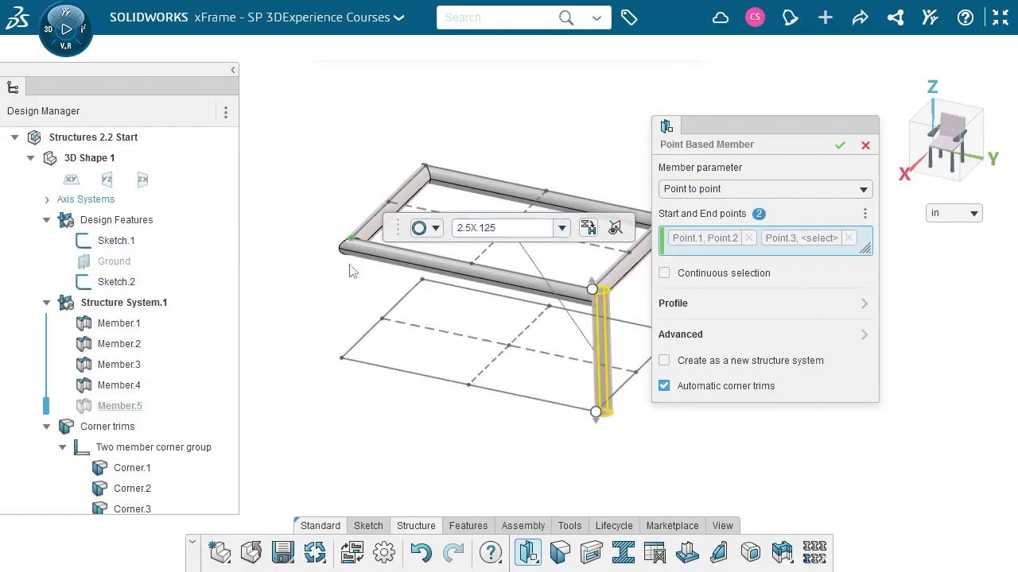
{"action": "left_click", "coordinate": [342, 359]}
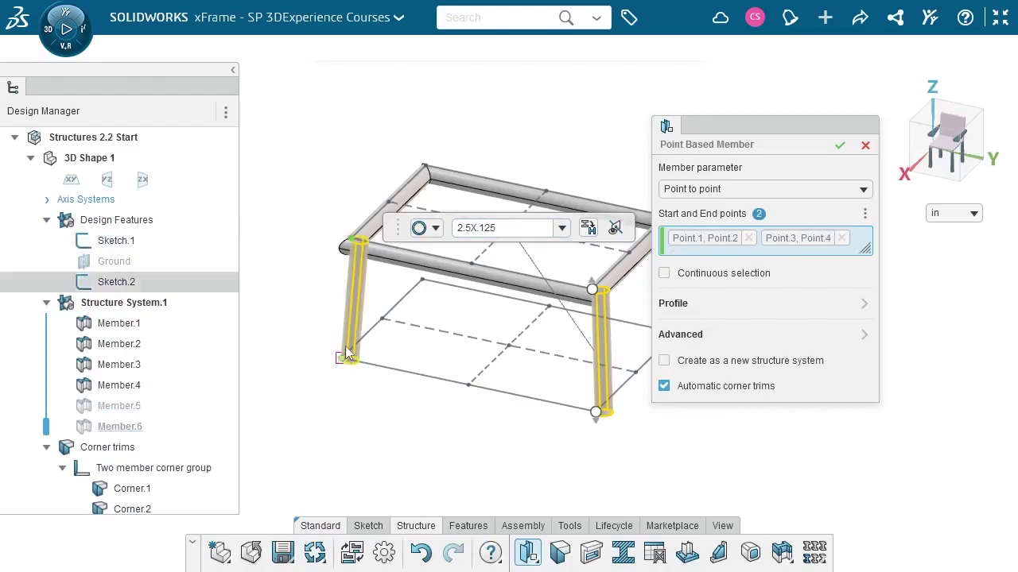
{"action": "left_click", "coordinate": [425, 167]}
{"action": "left_click", "coordinate": [424, 281]}
{"action": "left_click_drag", "start_coordinate": [701, 130], "coordinate": [777, 144]}
{"action": "left_click", "coordinate": [668, 218]}
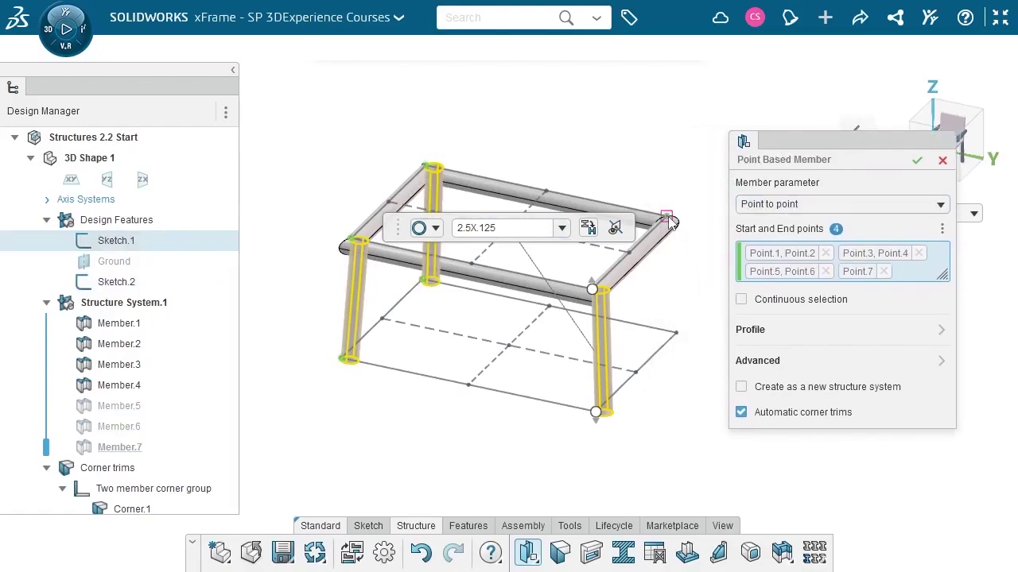
{"action": "left_click", "coordinate": [676, 333]}
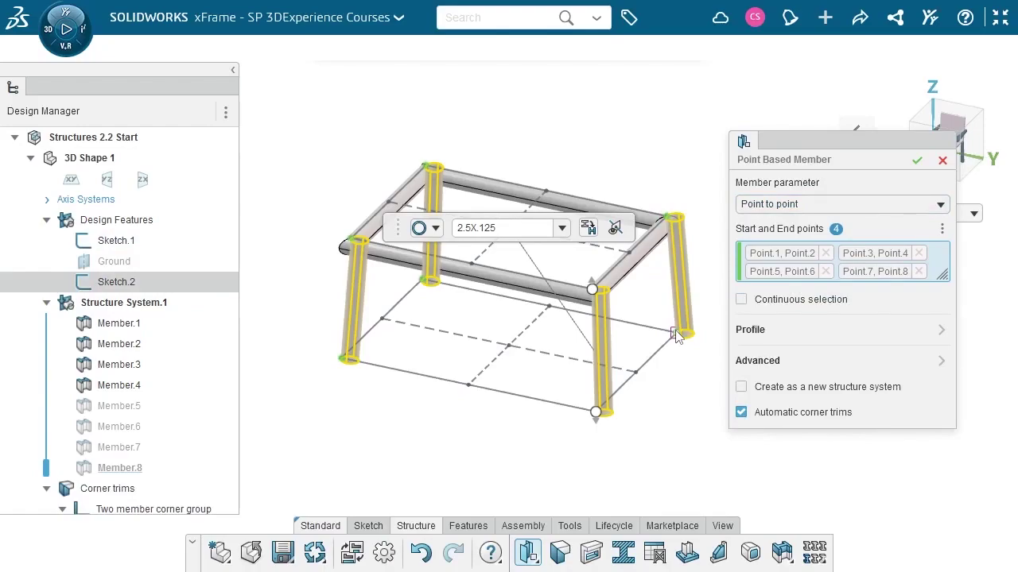
Set the leg Pierce Point to Center and size to Round HSS 2.375X.125
{"action": "left_click", "coordinate": [755, 332]}
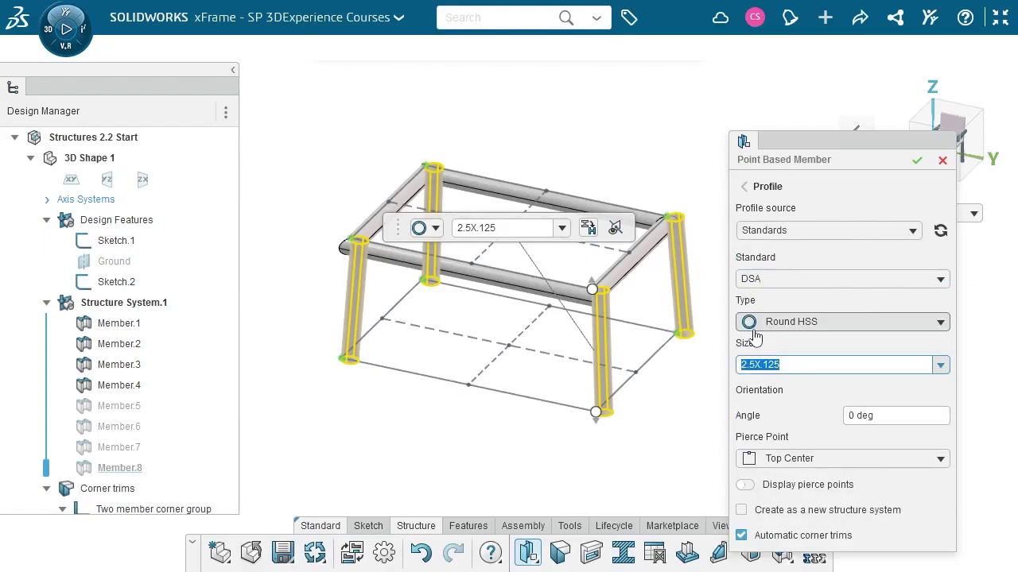
{"action": "left_click", "coordinate": [791, 461]}
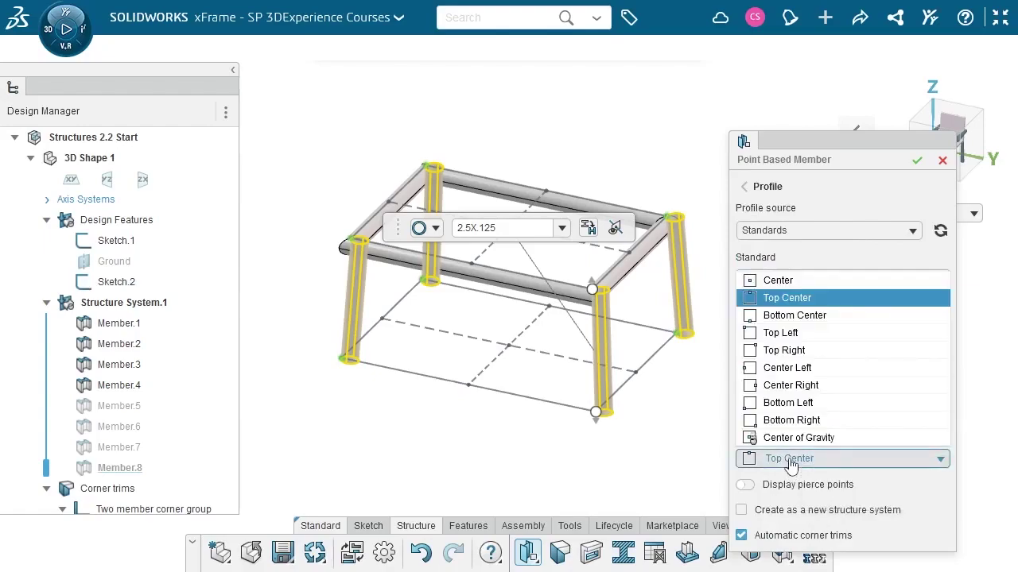
{"action": "left_click", "coordinate": [783, 283]}
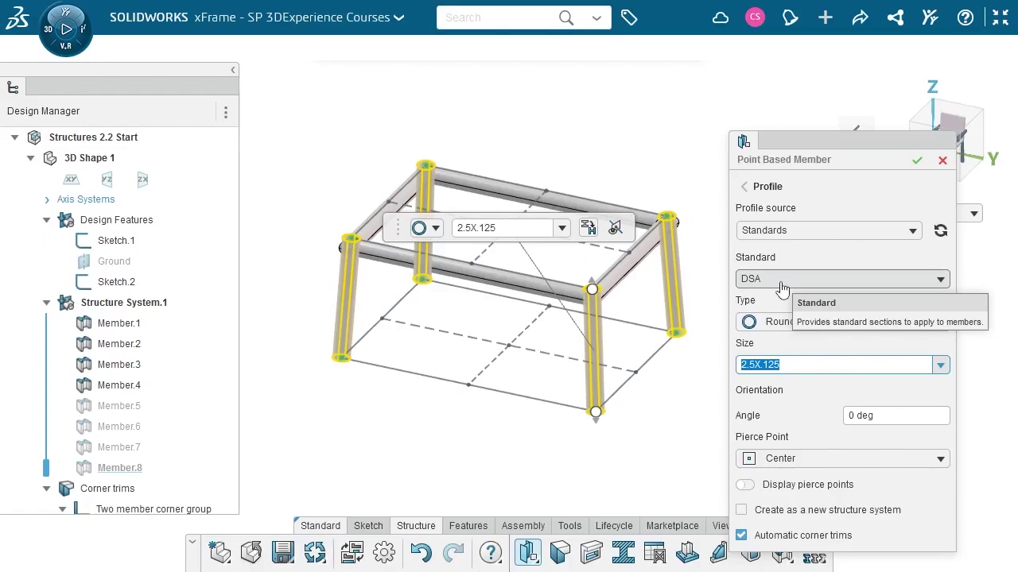
{"action": "left_click", "coordinate": [945, 369]}
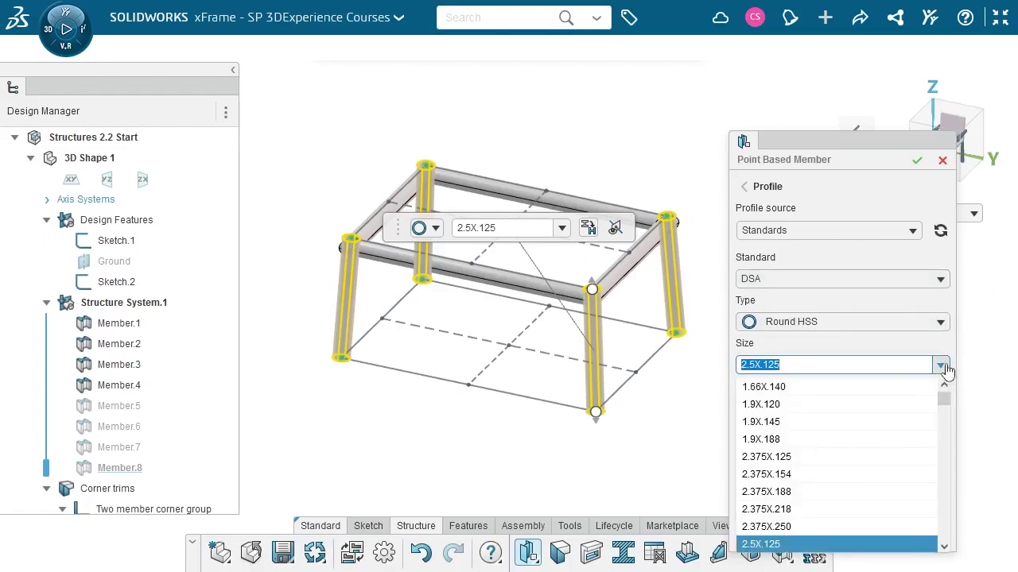
{"action": "left_click", "coordinate": [897, 458]}
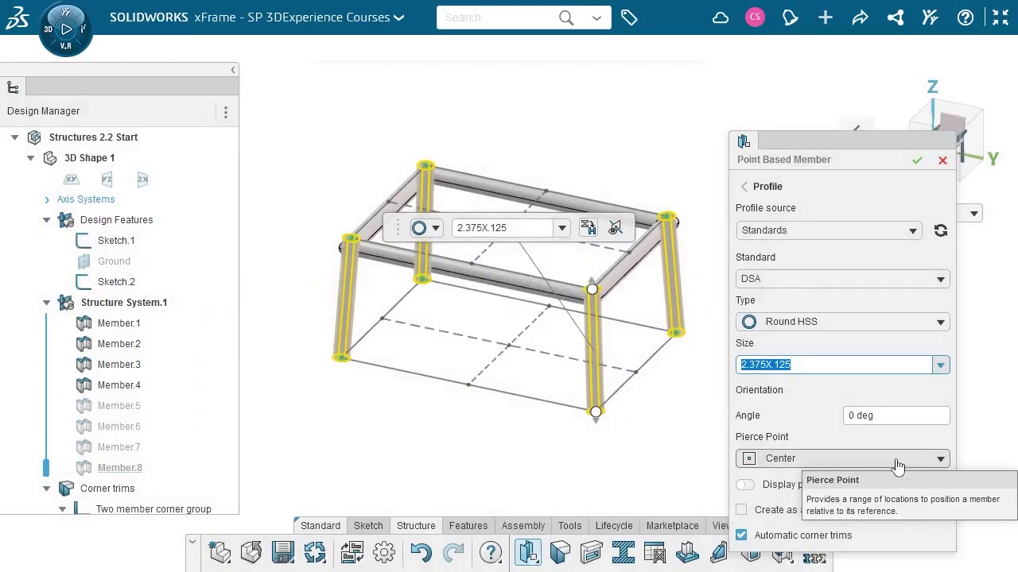
Create the four legs as a new structure system named 'Legs'
{"action": "left_click", "coordinate": [742, 510]}
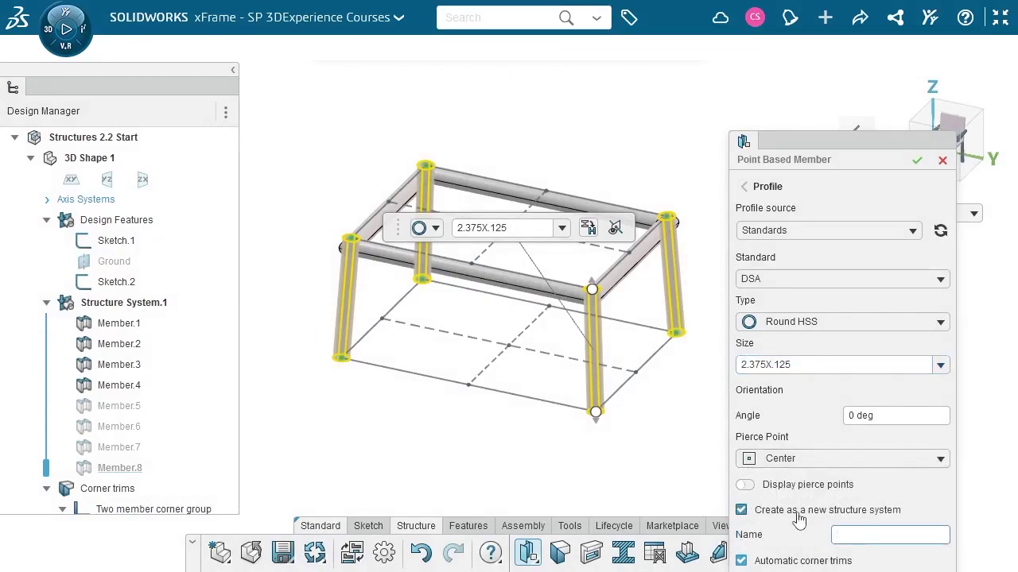
{"action": "type", "text": "Legs"}
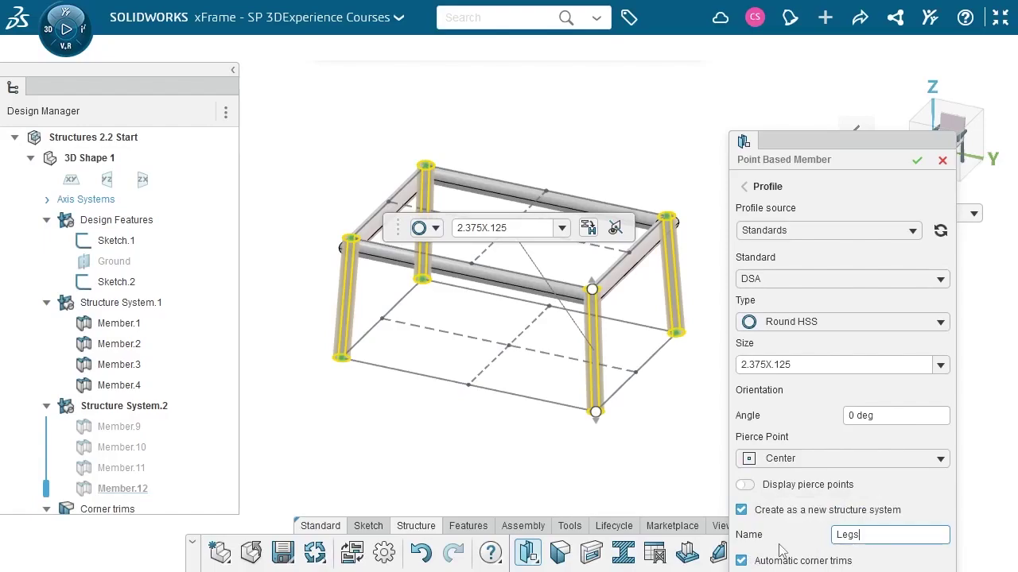
{"action": "left_click", "coordinate": [918, 163]}
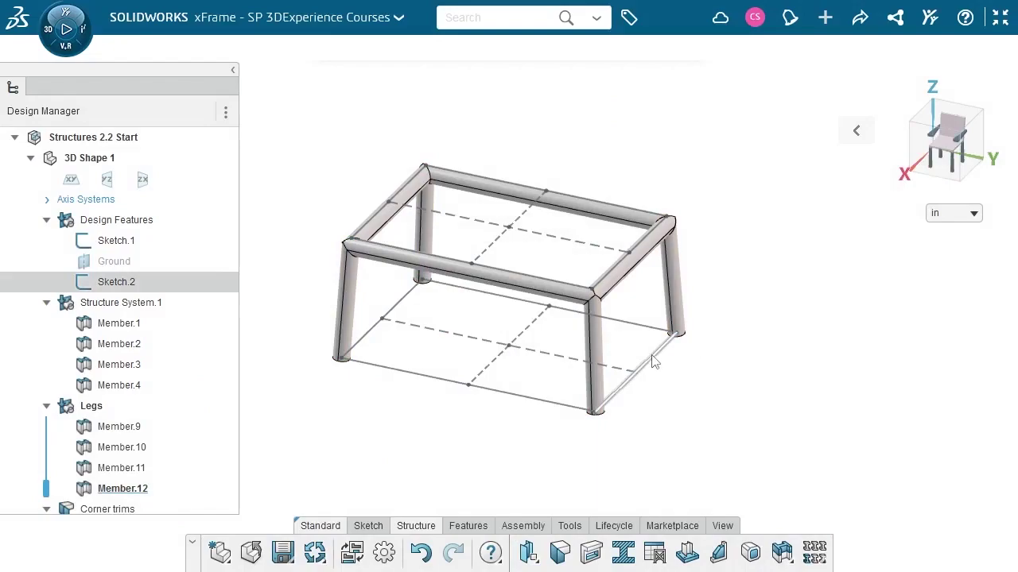
Hide the lower Sketch.2 and upper Sketch.1 layout sketches
{"action": "left_click", "coordinate": [652, 362]}
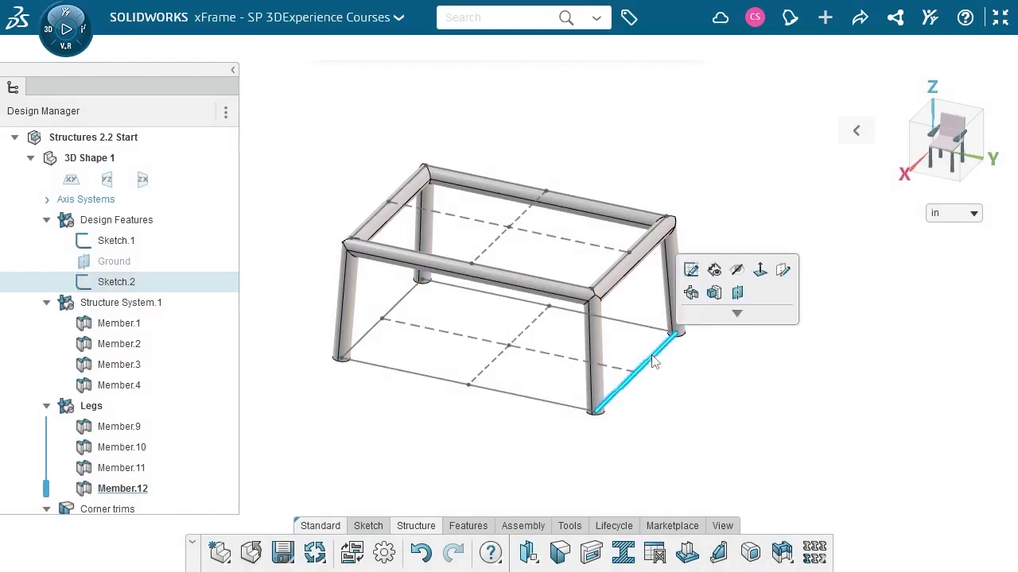
{"action": "left_click", "coordinate": [736, 270]}
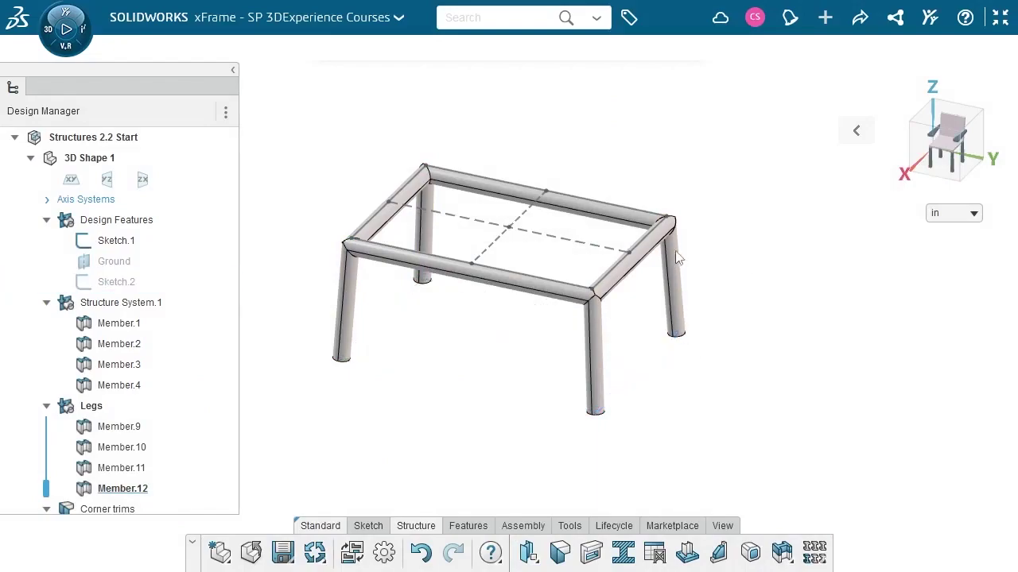
{"action": "left_click", "coordinate": [590, 244]}
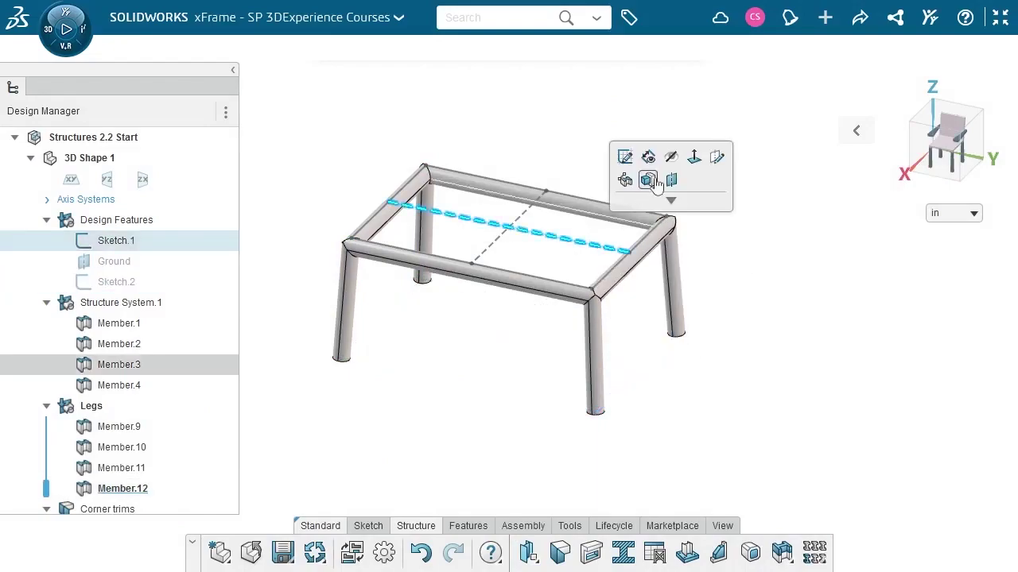
{"action": "left_click", "coordinate": [670, 156]}
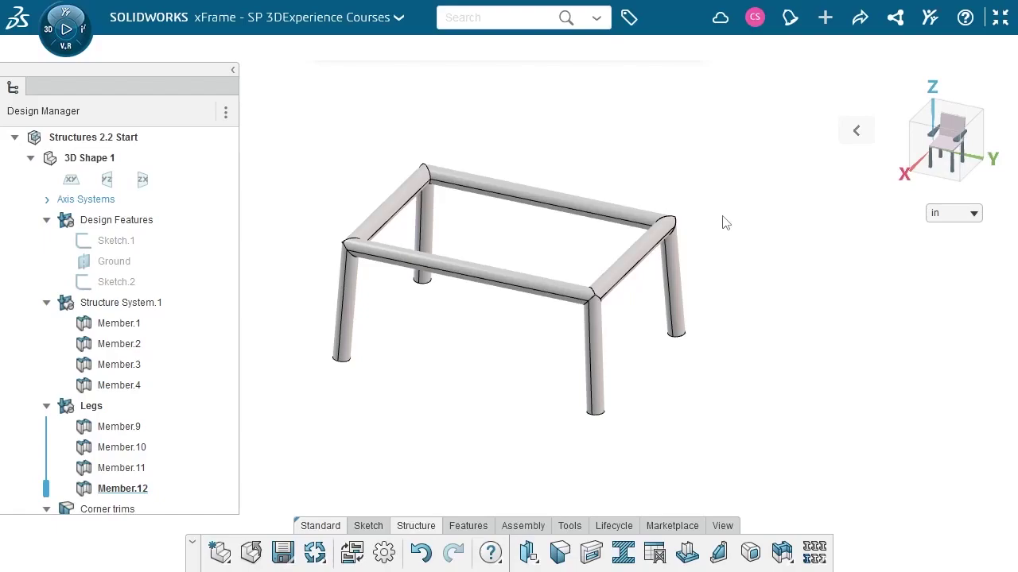
Rename Structure System.1 to 'Frame'
{"action": "left_click", "coordinate": [102, 302]}
{"action": "left_click", "coordinate": [101, 301]}
{"action": "type", "text": "Frame"}
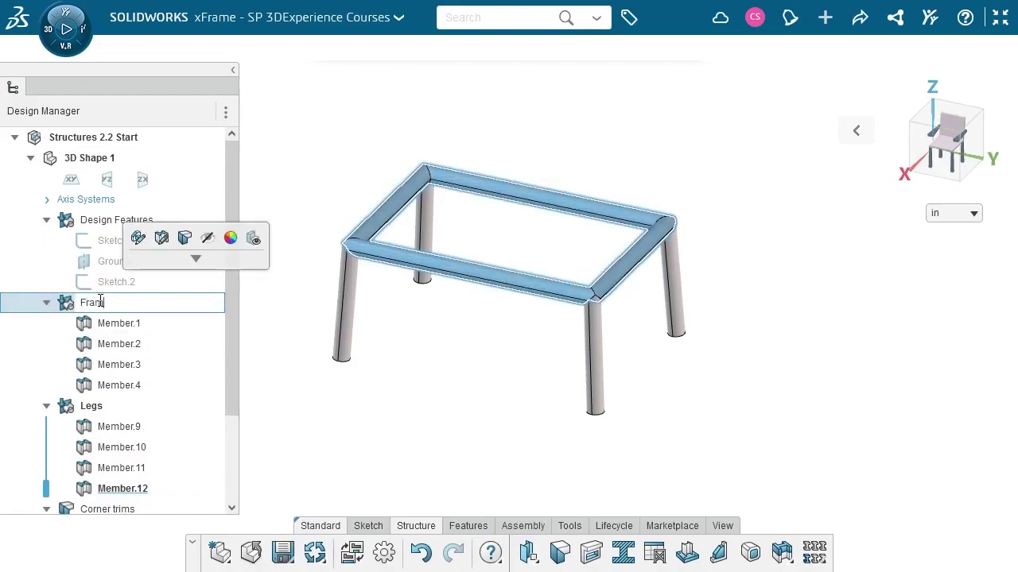
{"action": "key", "text": "Return"}
Rename Member.1 and Member.2 to 'Frame 1' and 'Frame 2'
{"action": "left_click", "coordinate": [112, 323]}
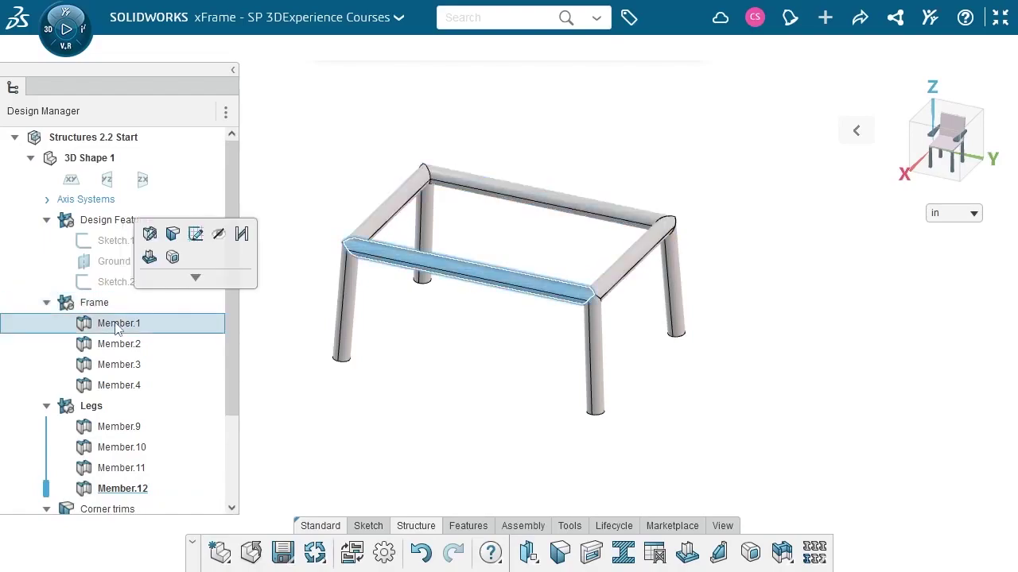
{"action": "left_click", "coordinate": [112, 323]}
{"action": "type", "text": "Frame 1"}
{"action": "key", "text": "Return"}
{"action": "left_click", "coordinate": [111, 344]}
{"action": "left_click", "coordinate": [112, 343]}
{"action": "type", "text": "Frame"}
{"action": "key", "text": "Return"}
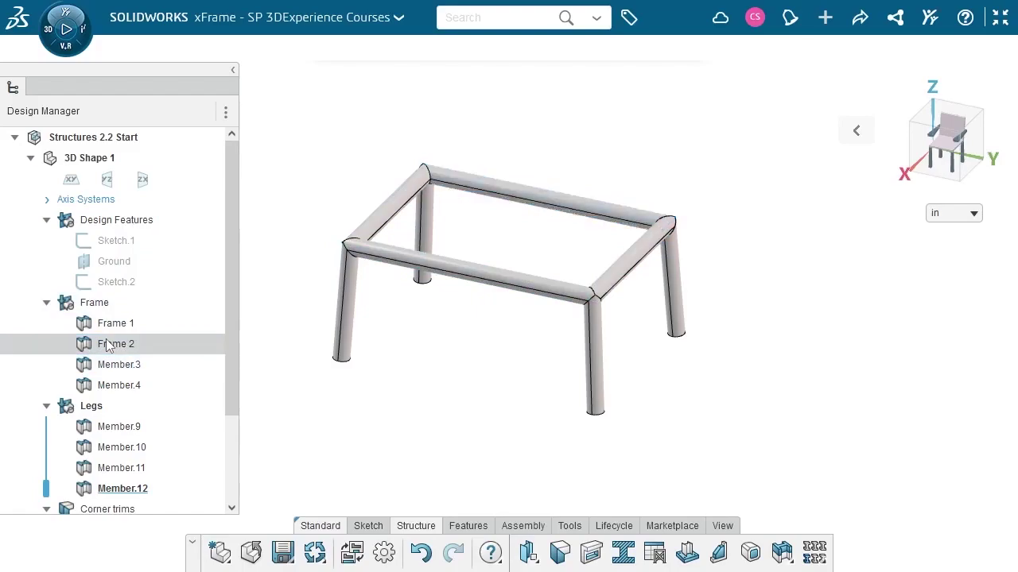
Rename Member.3 and Member.4 to 'Frame 3' and 'Frame 4'
{"action": "left_click", "coordinate": [108, 364]}
{"action": "left_click", "coordinate": [108, 364]}
{"action": "type", "text": "Frame 3"}
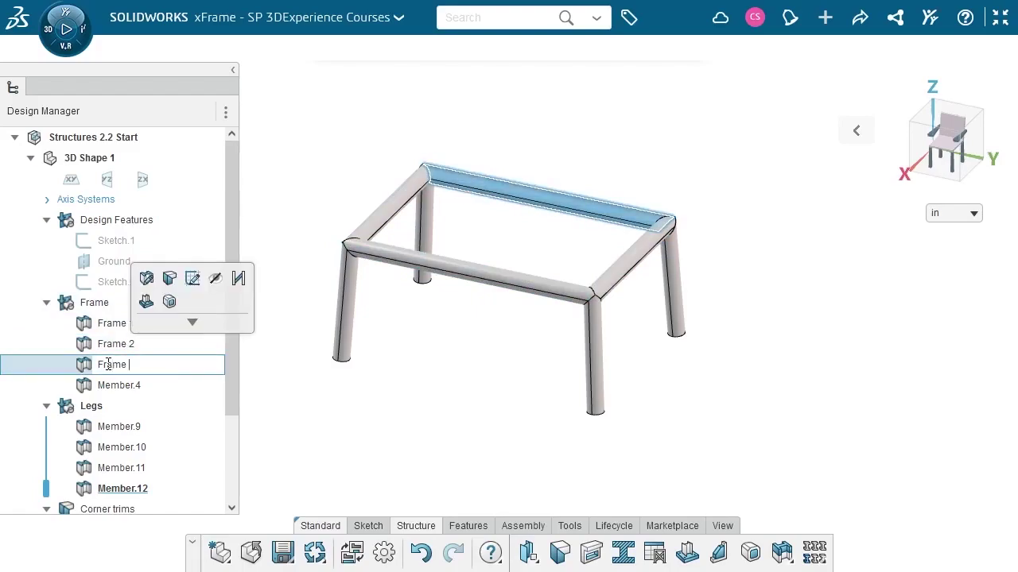
{"action": "key", "text": "Return"}
{"action": "left_click", "coordinate": [127, 387]}
{"action": "left_click", "coordinate": [127, 387]}
{"action": "type", "text": "Frame 4"}
{"action": "key", "text": "Return"}
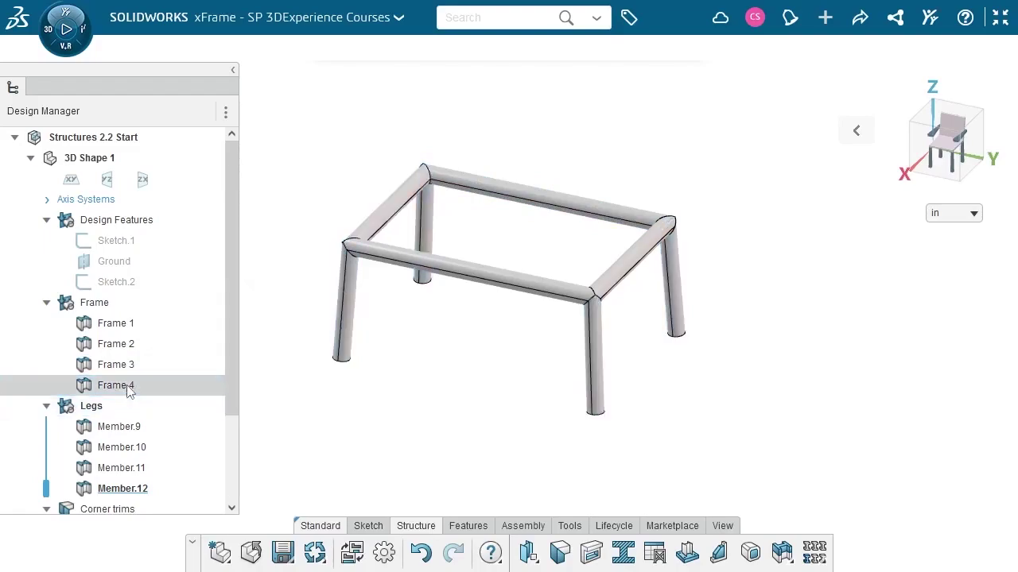
Rename leg members Member.9 and Member.10 under Legs to 'Leg 1' and 'Leg 2'
{"action": "left_click", "coordinate": [133, 428]}
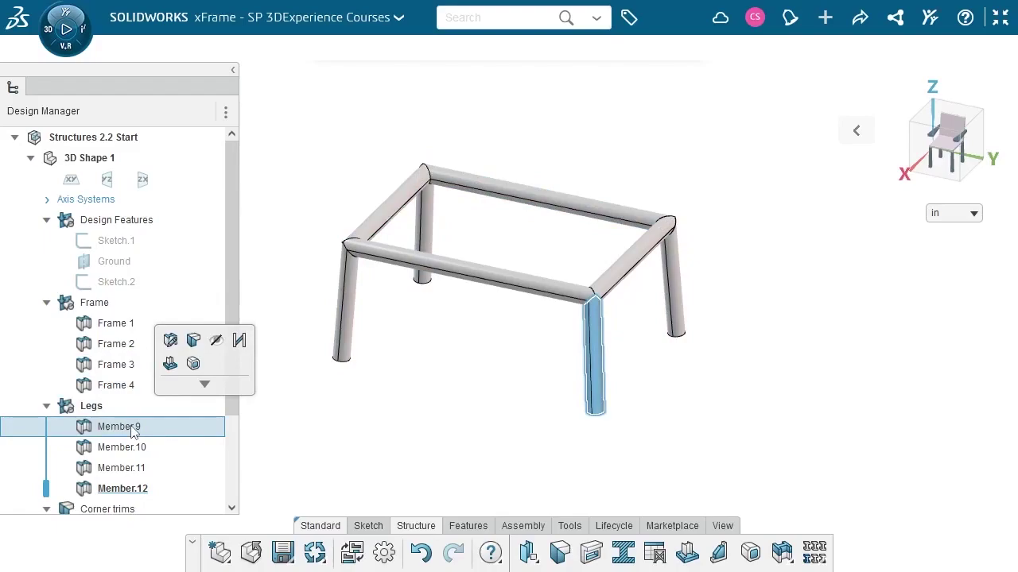
{"action": "left_click", "coordinate": [133, 429]}
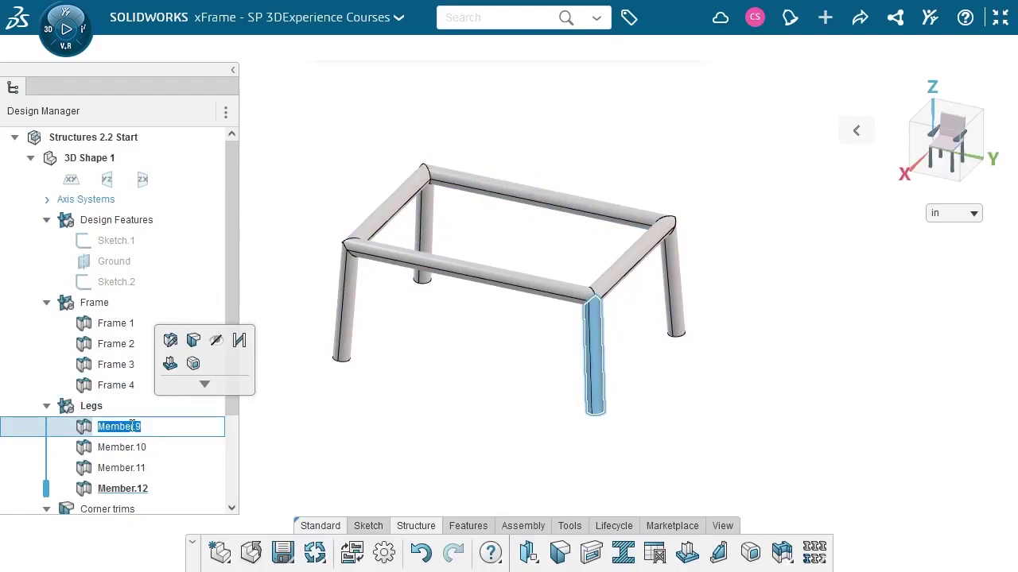
{"action": "type", "text": "Leg 1"}
{"action": "key", "text": "Return"}
{"action": "left_click", "coordinate": [128, 447]}
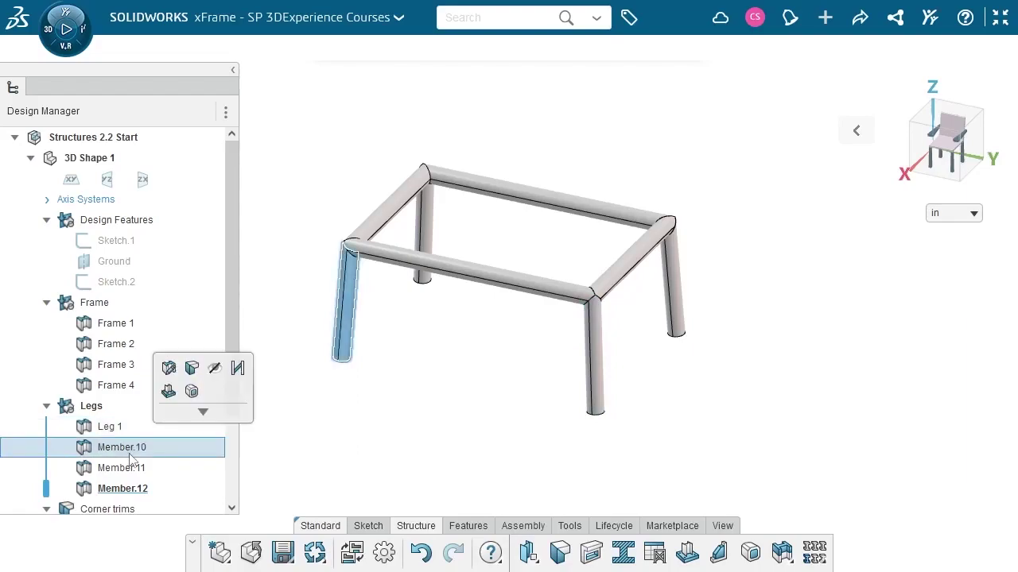
{"action": "left_click", "coordinate": [129, 455]}
{"action": "type", "text": "Leg 2"}
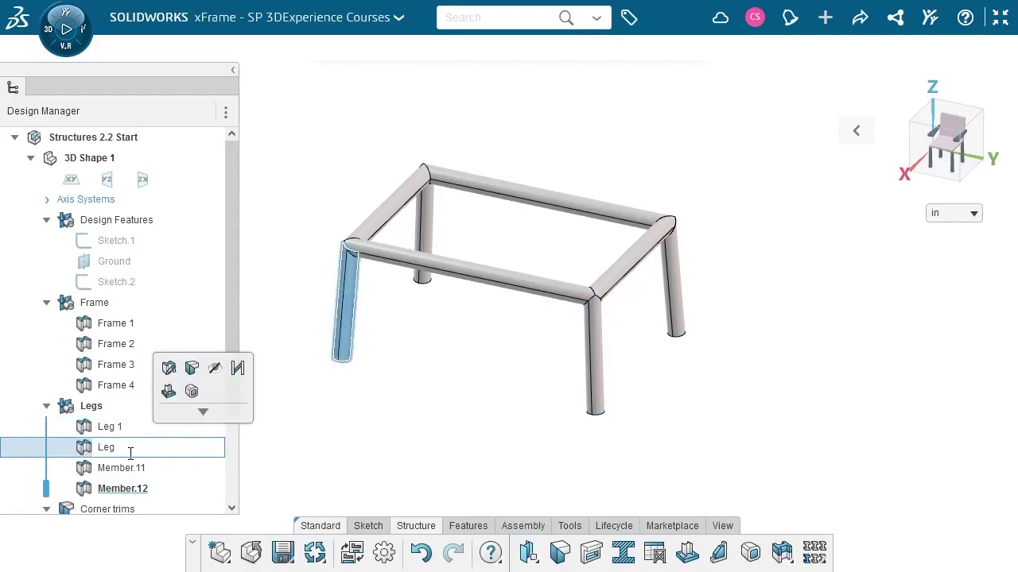
{"action": "key", "text": "Return"}
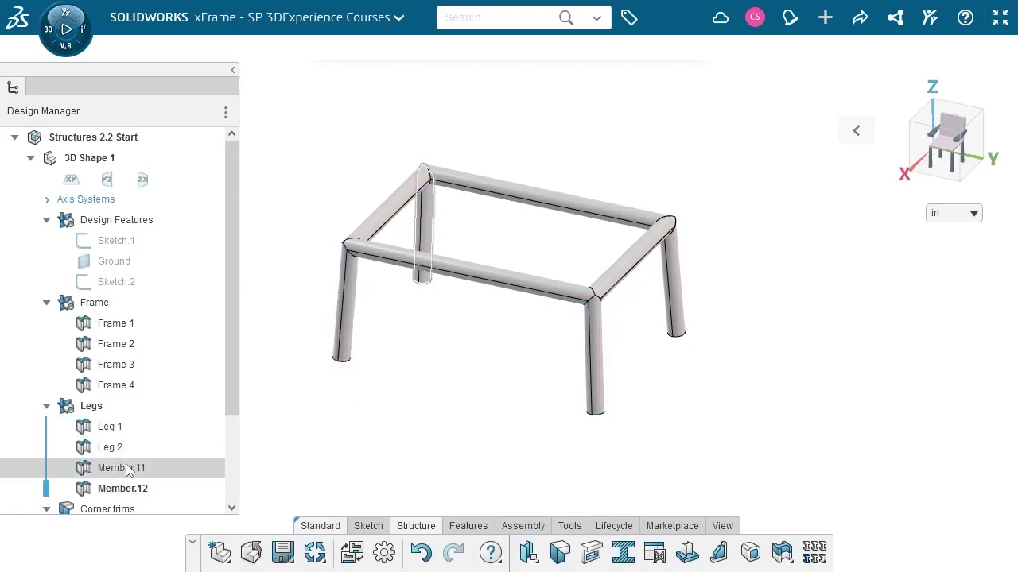
Rename Member.11 to 'Leg 3' and select the last leg, Member.12
{"action": "left_click", "coordinate": [127, 469]}
{"action": "left_click", "coordinate": [128, 469]}
{"action": "type", "text": "L"}
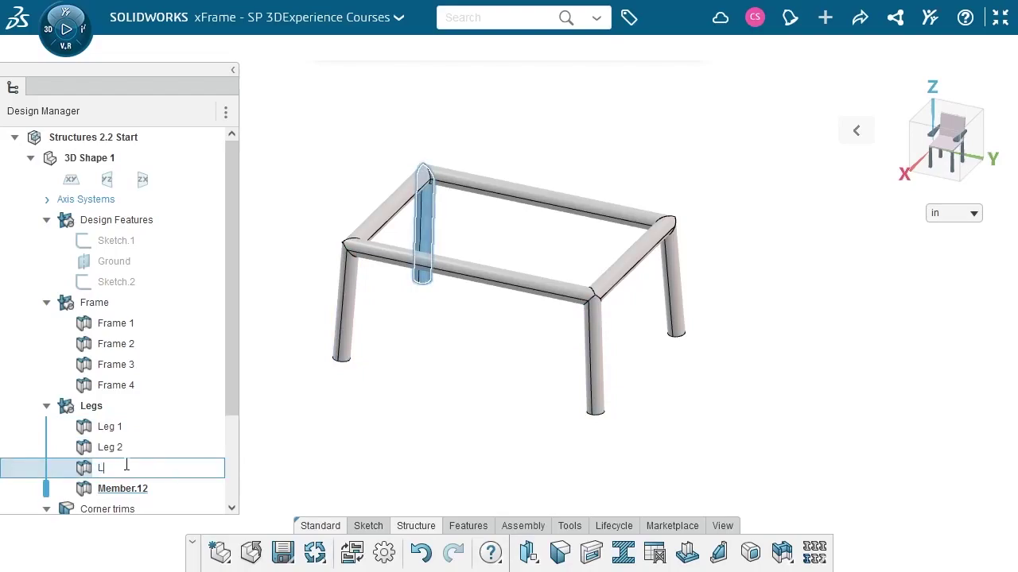
{"action": "type", "text": "eg 3"}
{"action": "key", "text": "Return"}
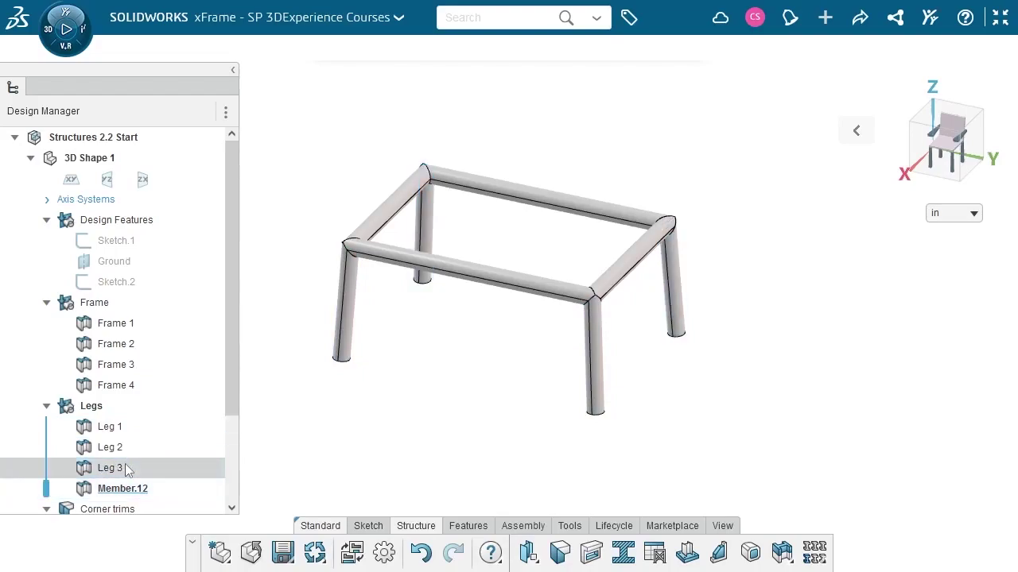
{"action": "left_click", "coordinate": [122, 493]}
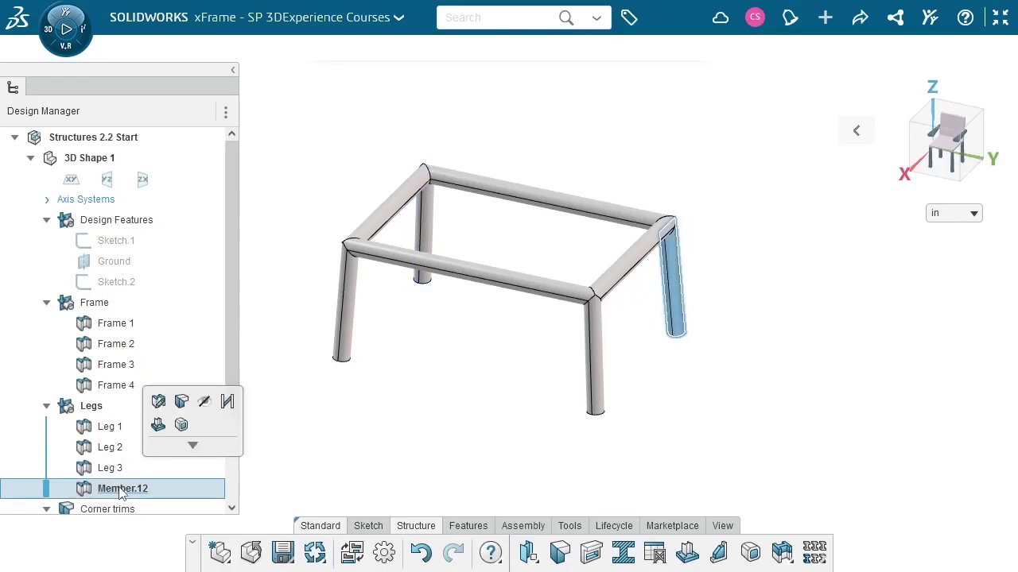